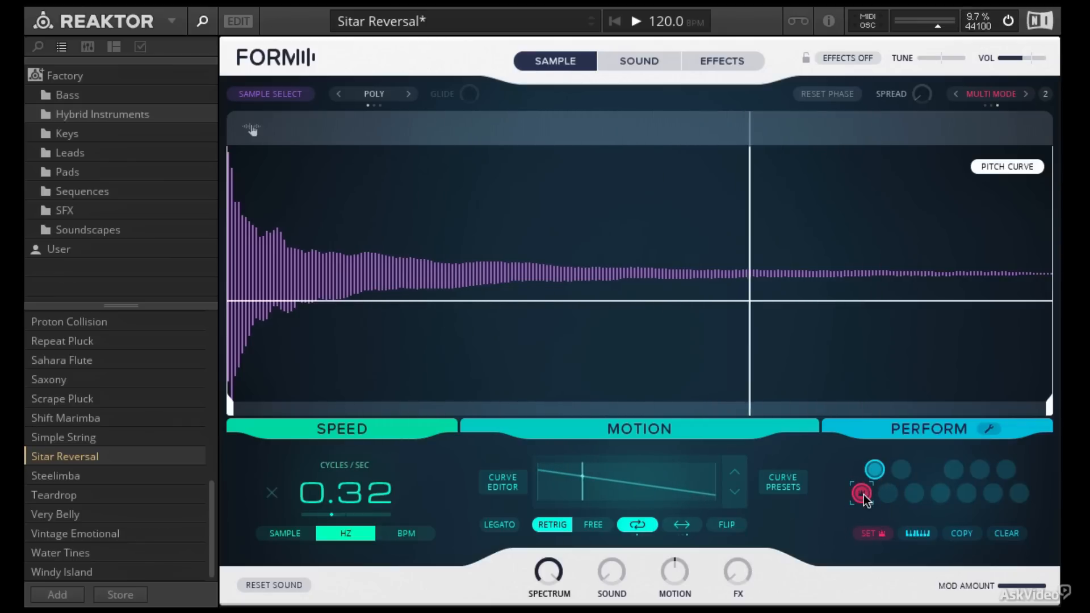
Step: Recall the first snapshot, then open Sample Select, preview the selected sample section and close it again
{"action": "left_click", "coordinate": [873, 469]}
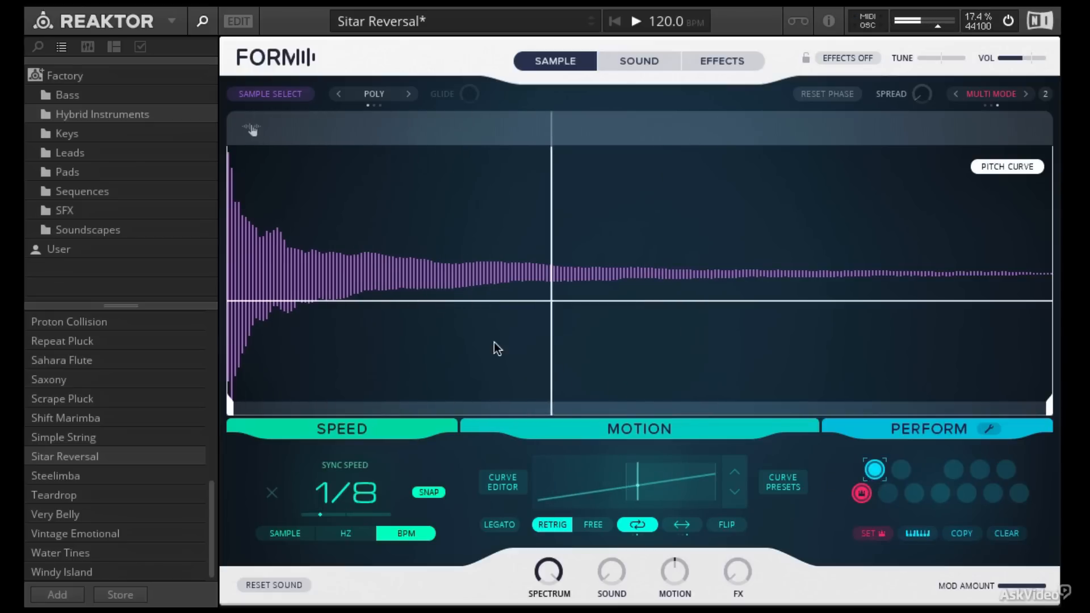
{"action": "left_click", "coordinate": [296, 97]}
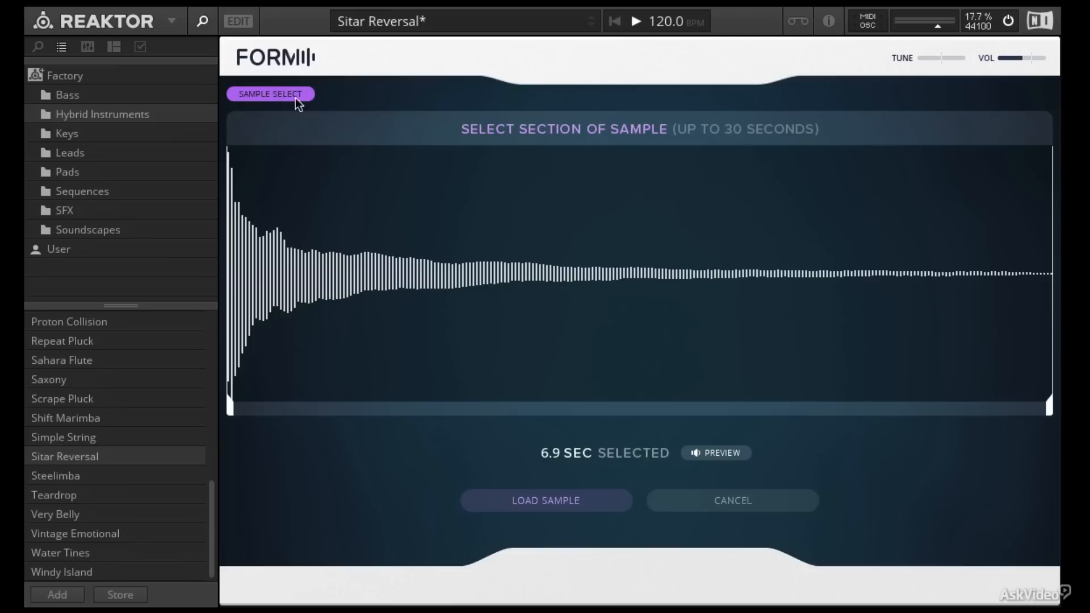
{"action": "left_click", "coordinate": [709, 452]}
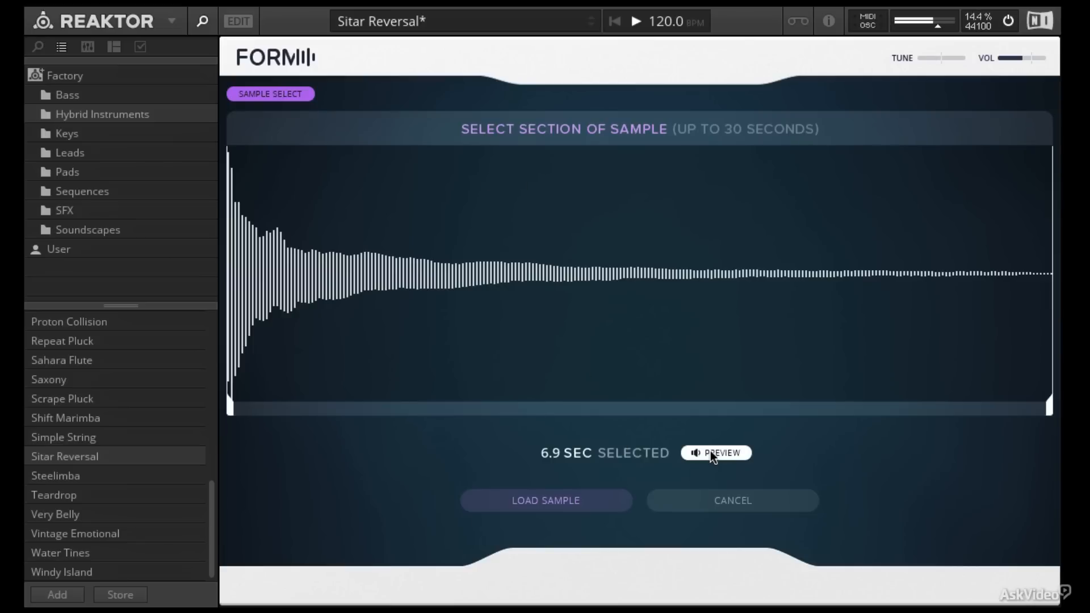
{"action": "left_click", "coordinate": [710, 452]}
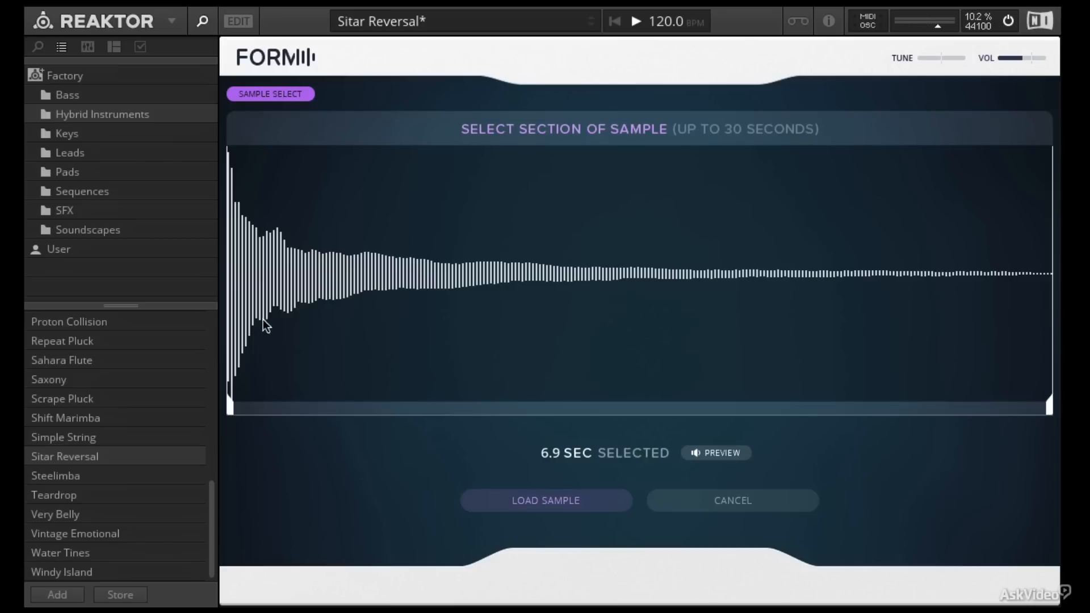
{"action": "left_click", "coordinate": [294, 98]}
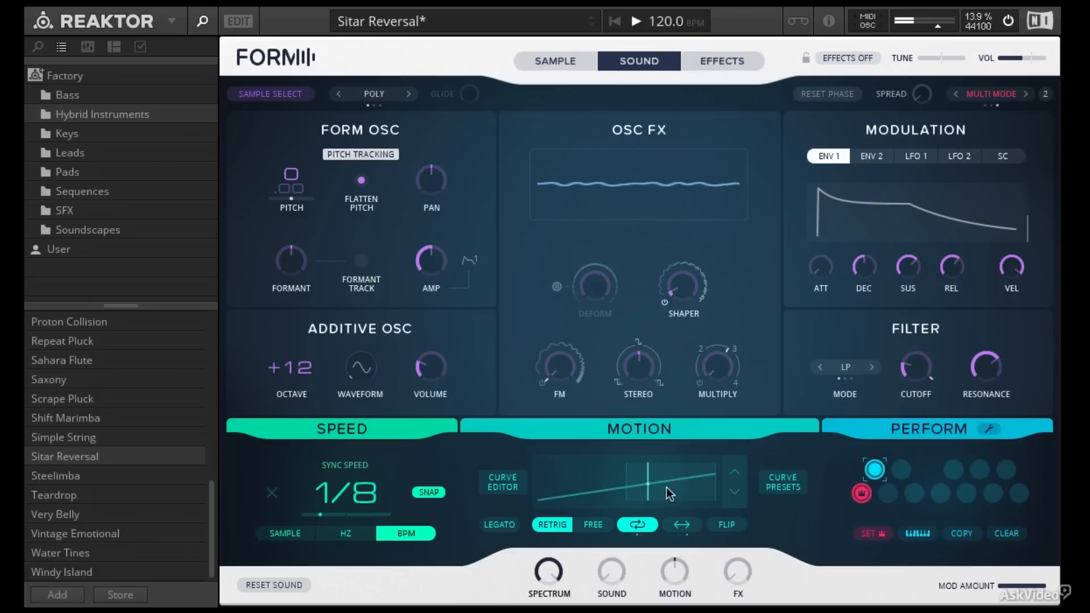
Step: Recall the 0.32 cycles/sec snapshot, open the curve editor and lower the upper sample-range handle in two moves
{"action": "left_click", "coordinate": [567, 62]}
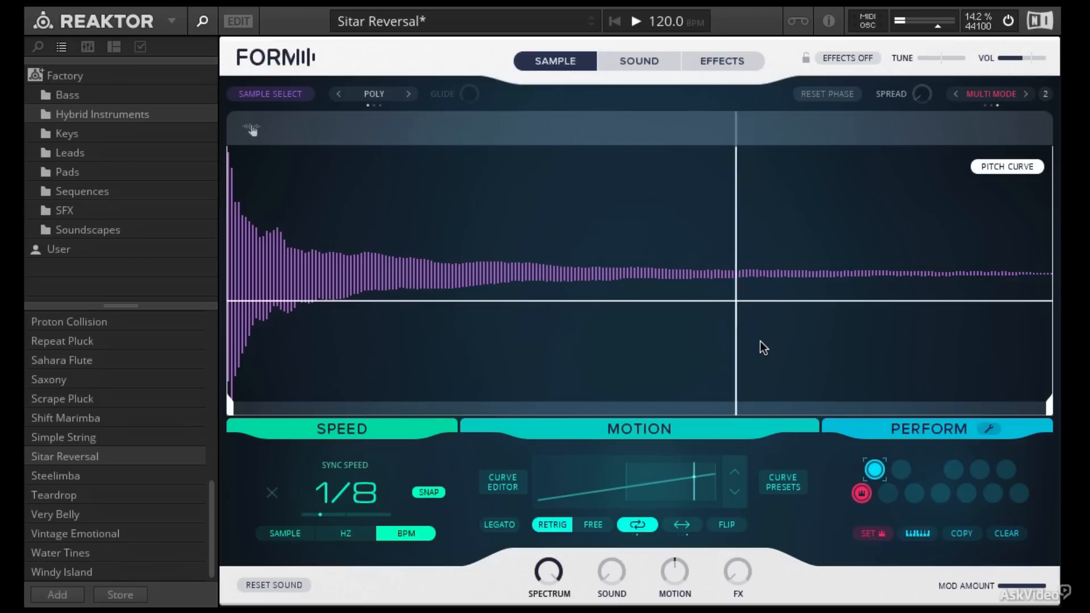
{"action": "left_click", "coordinate": [862, 493]}
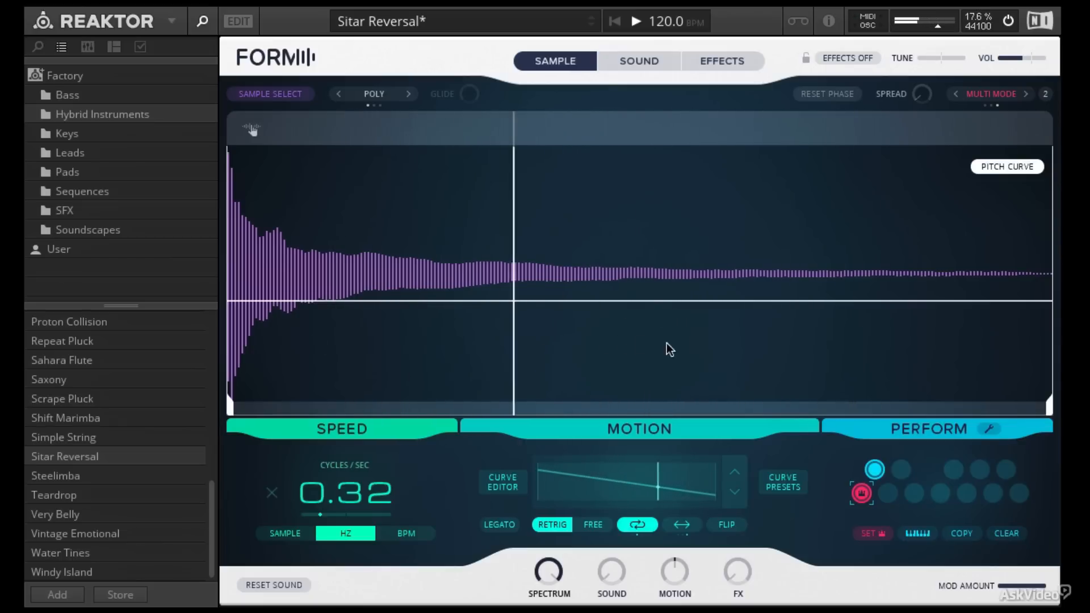
{"action": "left_click", "coordinate": [622, 483]}
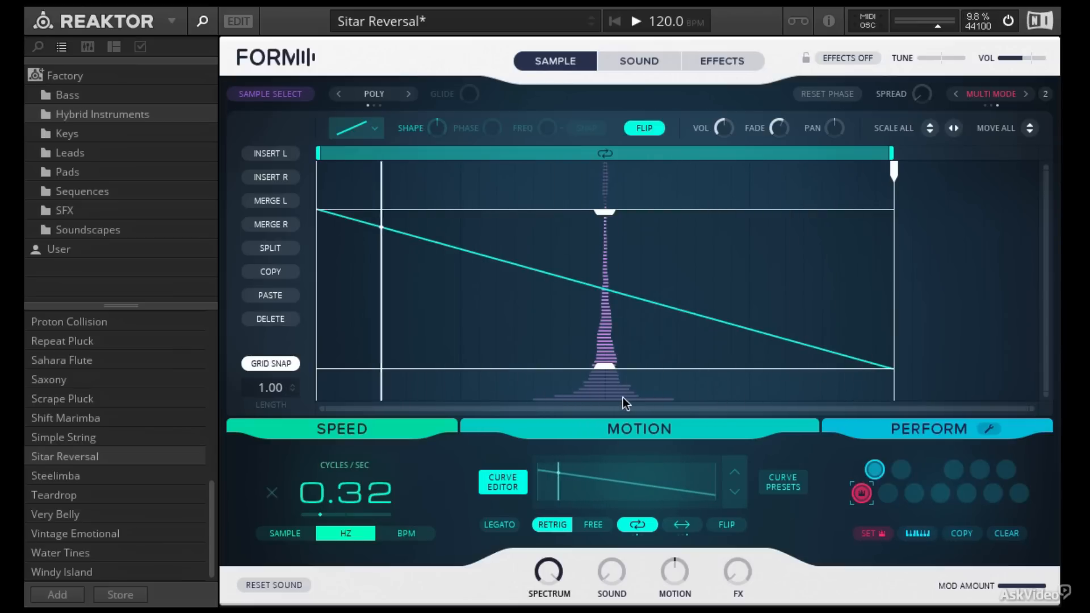
{"action": "left_click_drag", "start_coordinate": [631, 311], "coordinate": [635, 352]}
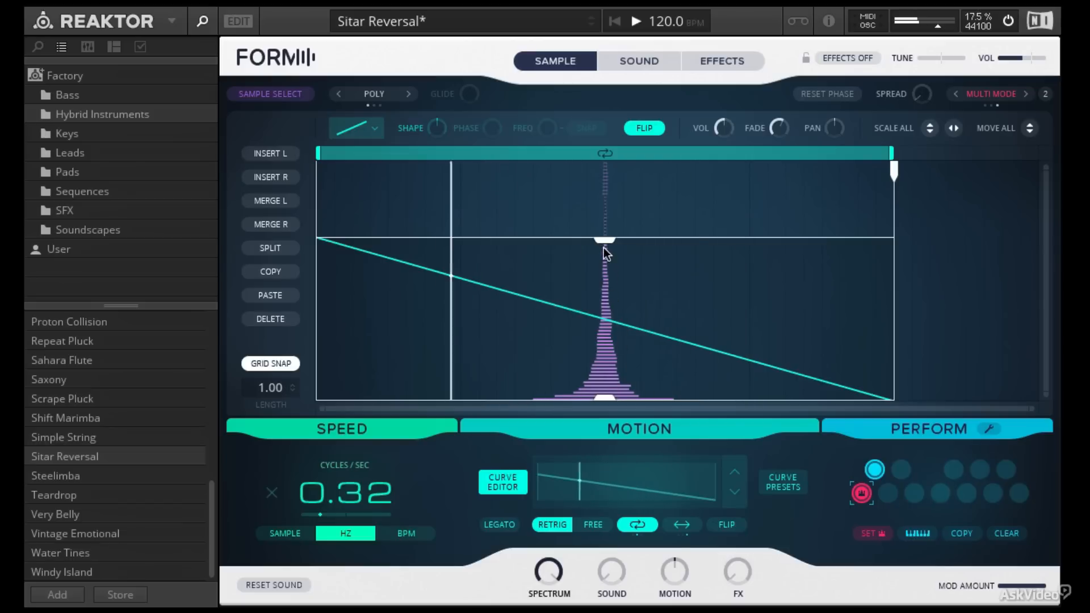
{"action": "left_click_drag", "start_coordinate": [600, 240], "coordinate": [601, 287]}
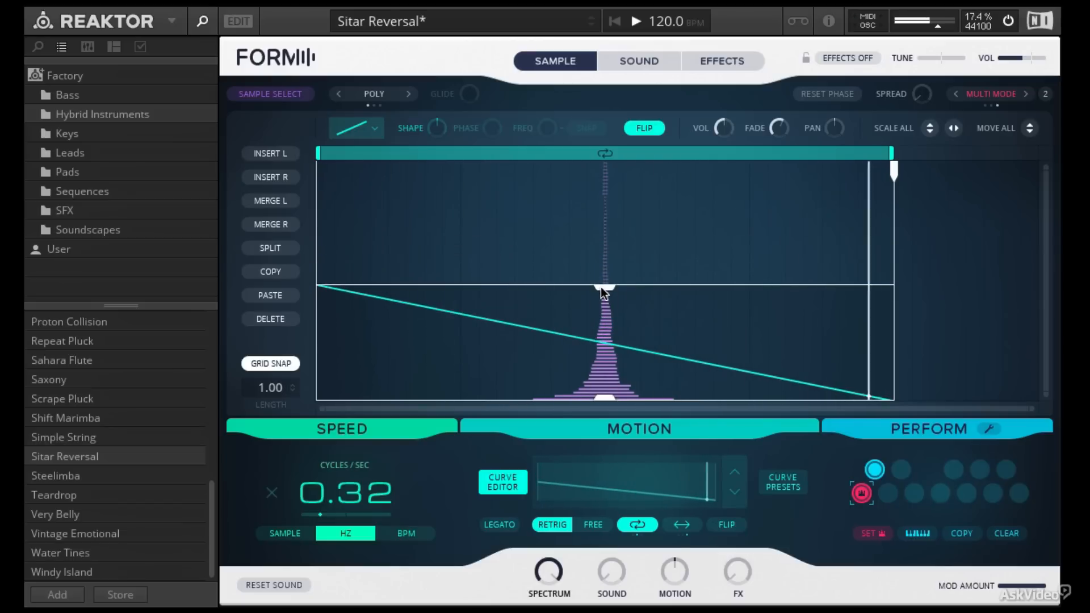
Step: Switch the speed to BPM sync and set the sync speed to 1/4
{"action": "left_click", "coordinate": [414, 538]}
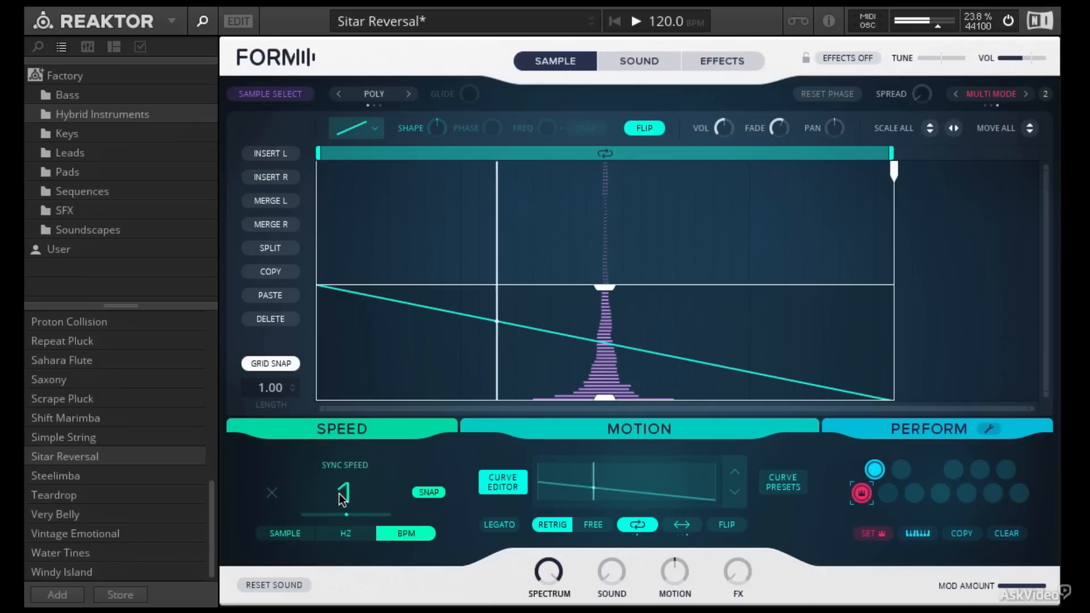
{"action": "left_click_drag", "start_coordinate": [339, 493], "coordinate": [344, 509]}
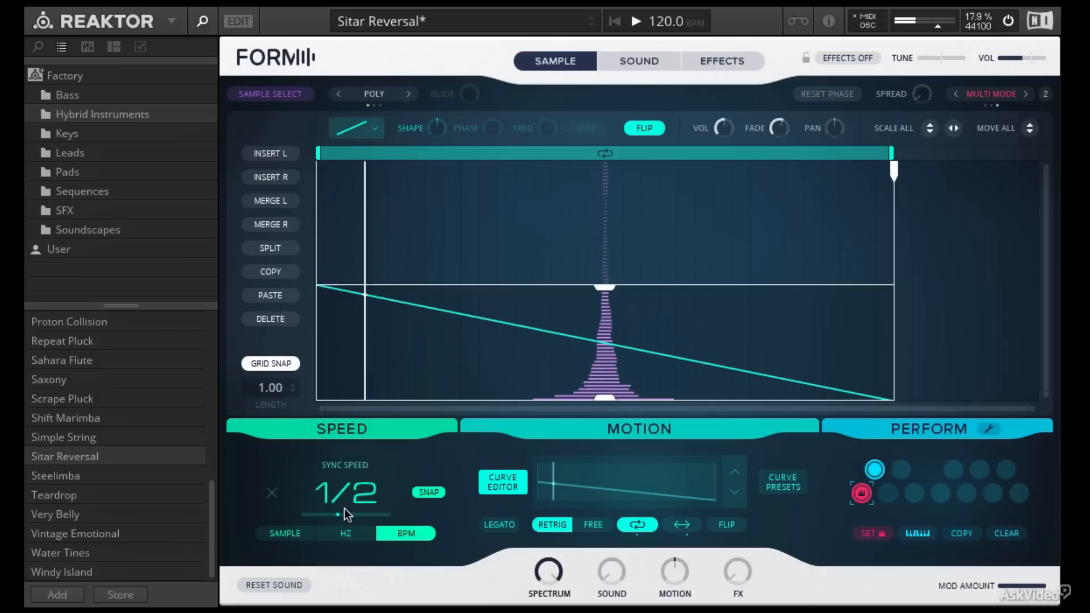
{"action": "left_click_drag", "start_coordinate": [344, 510], "coordinate": [347, 525]}
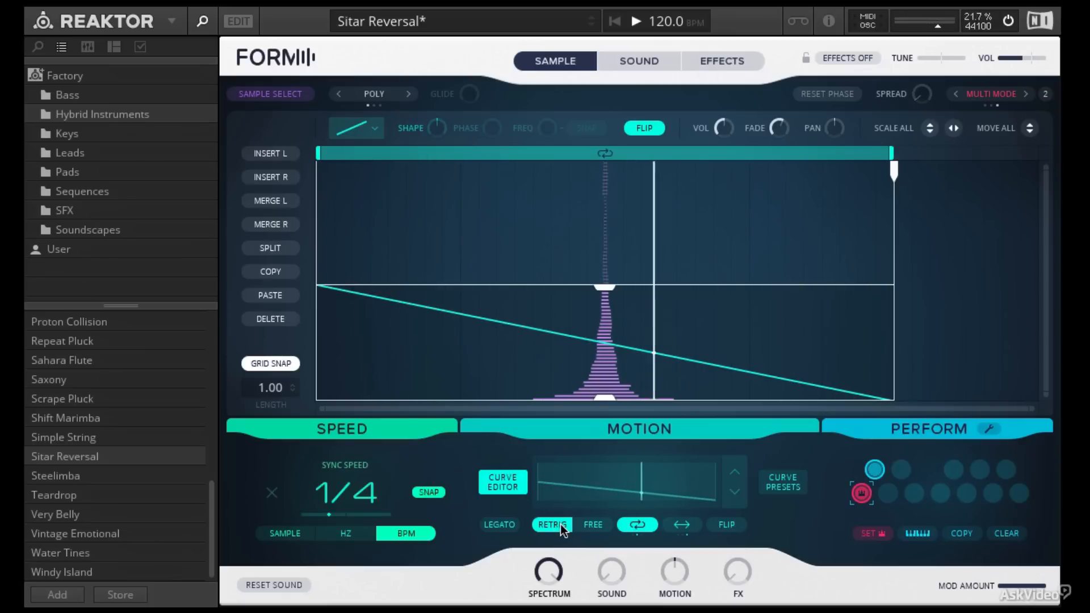
Step: Recall the 1/8 snapshot and switch the motion playback to Free mode
{"action": "left_click", "coordinate": [874, 470]}
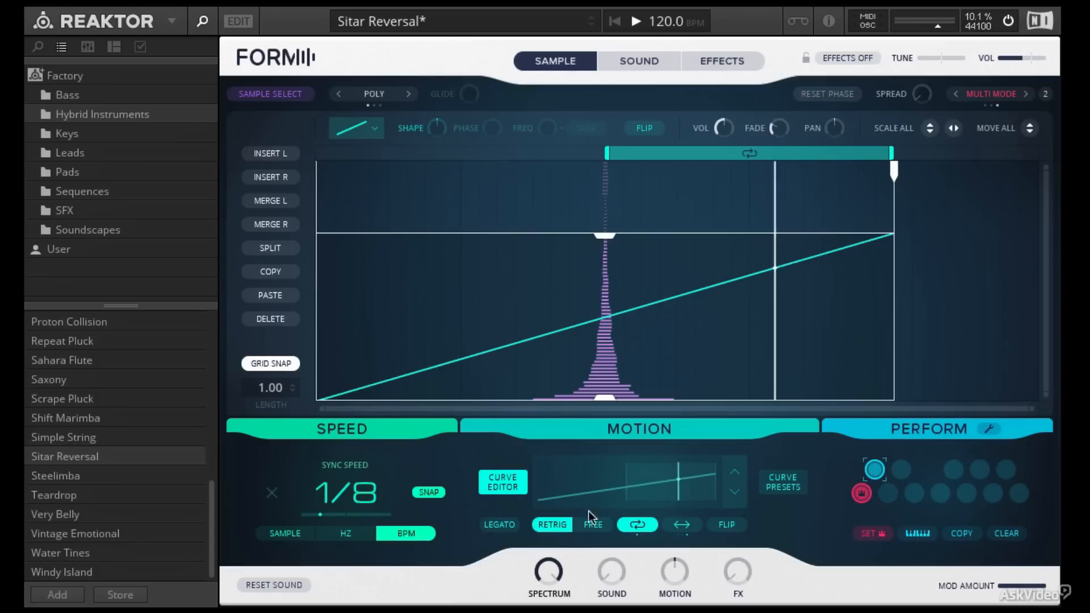
{"action": "left_click", "coordinate": [564, 523]}
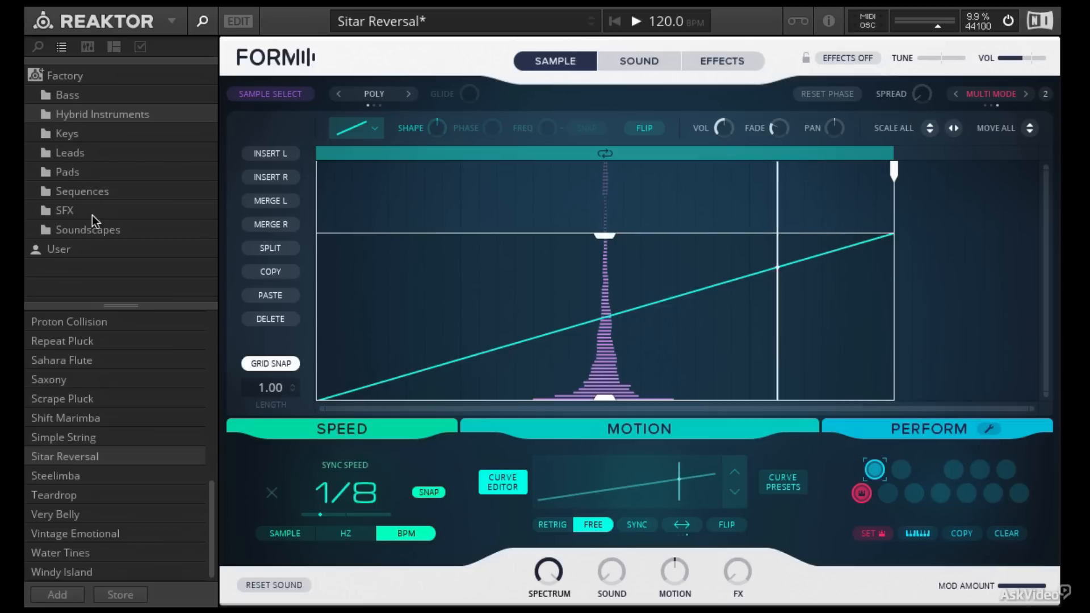
Step: Load the Affinity preset from the Factory Sequences folder
{"action": "left_click", "coordinate": [90, 189]}
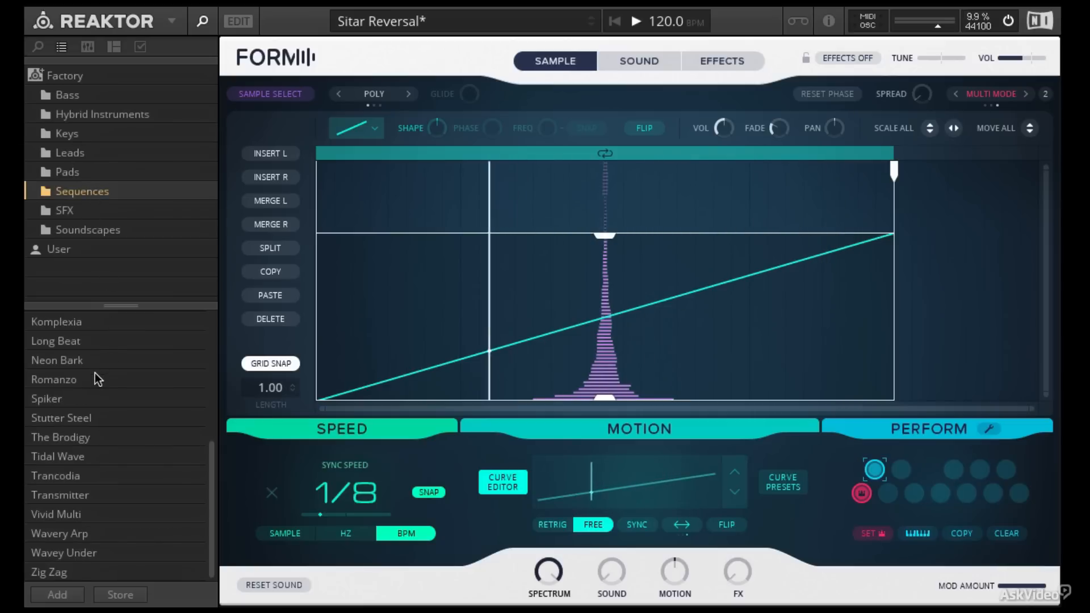
{"action": "scroll", "coordinate": [94, 372], "scroll_direction": "up", "scroll_amount": 5}
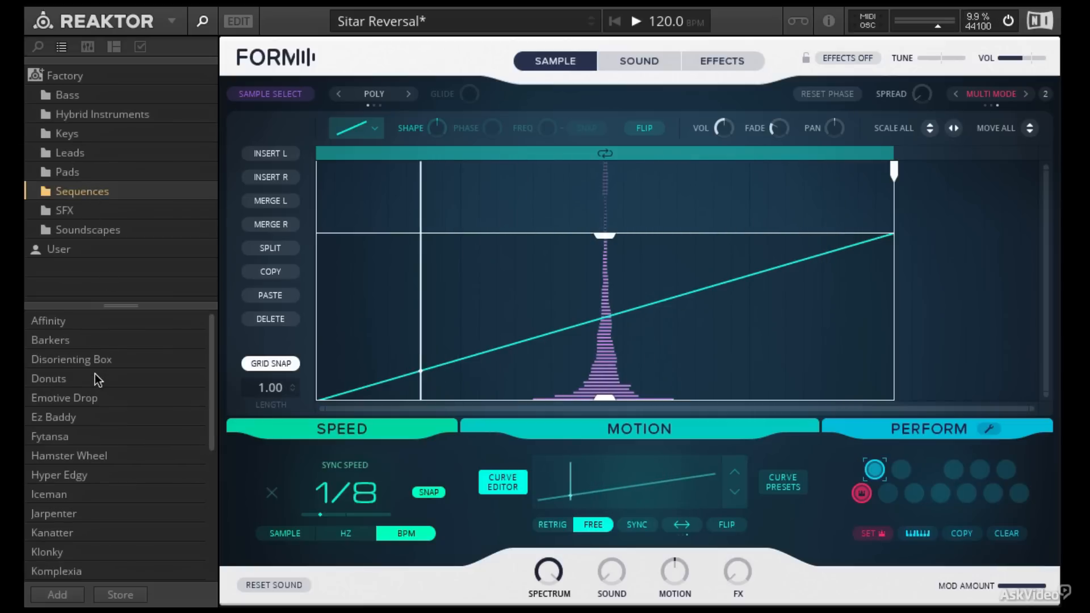
{"action": "left_click", "coordinate": [54, 322]}
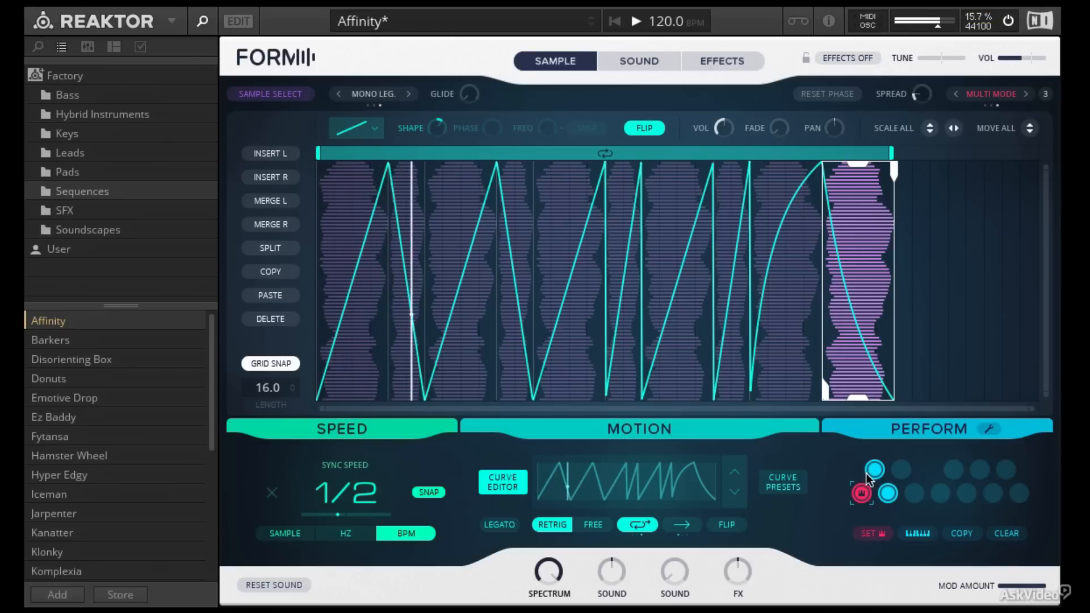
Step: Browse the preset's Sound and Sample pages and open and close Sample Select
{"action": "left_click", "coordinate": [651, 60]}
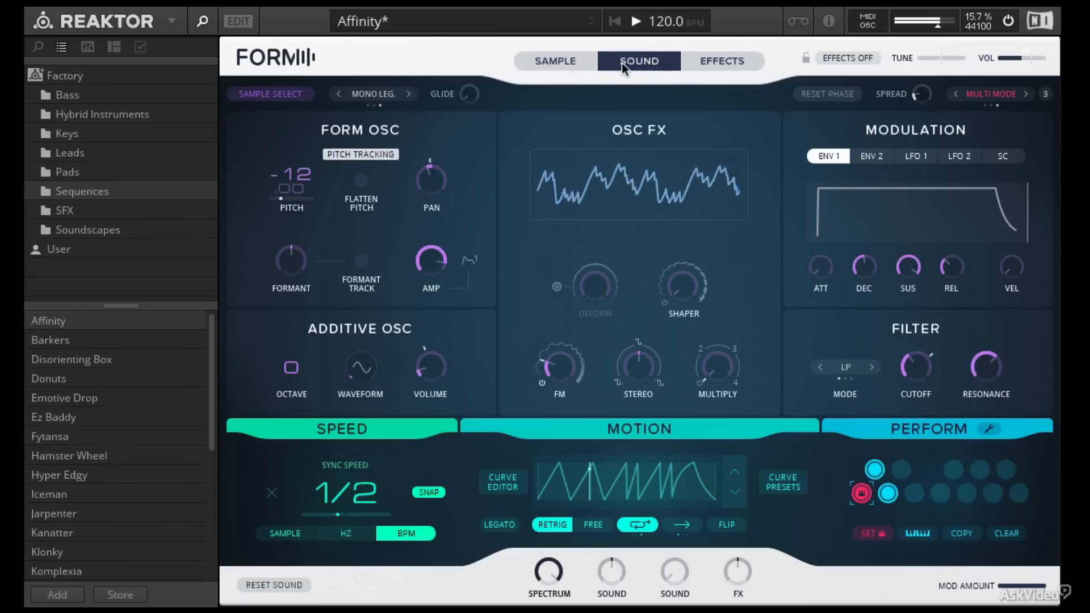
{"action": "left_click", "coordinate": [578, 60]}
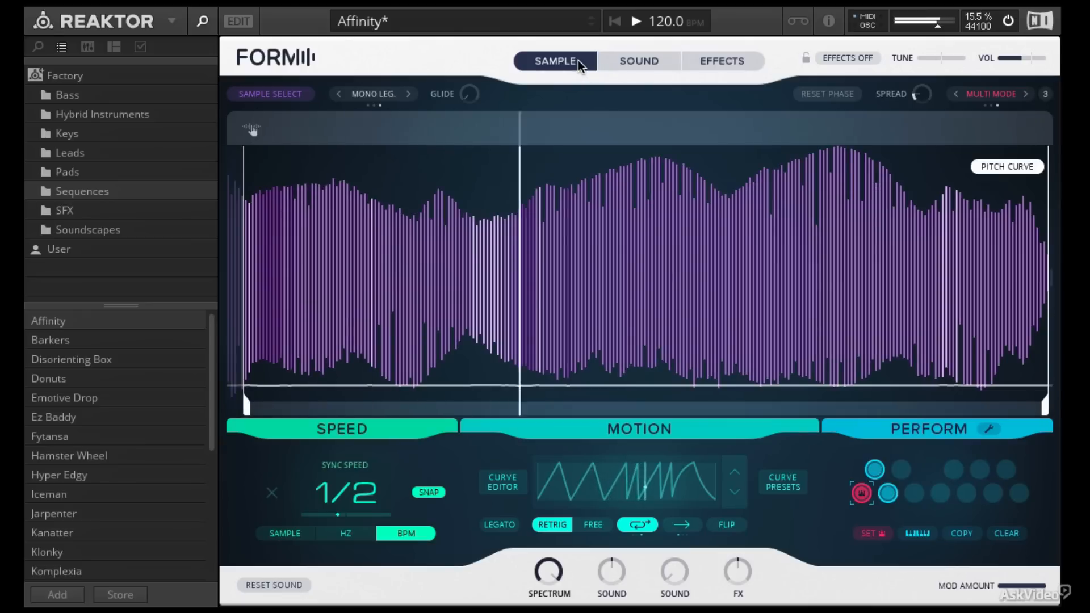
{"action": "left_click", "coordinate": [272, 94]}
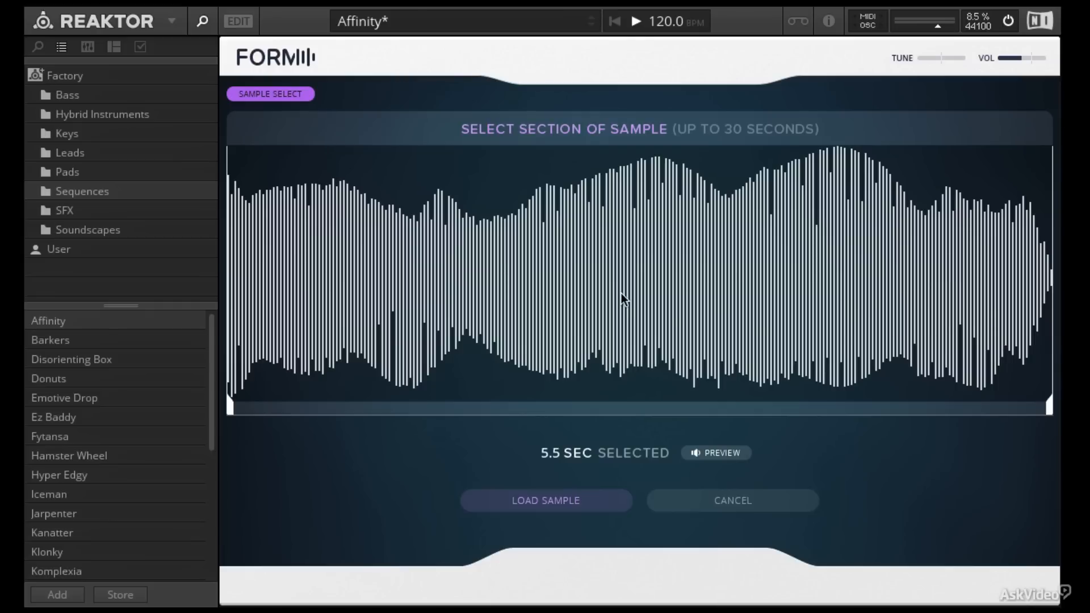
{"action": "left_click", "coordinate": [289, 94]}
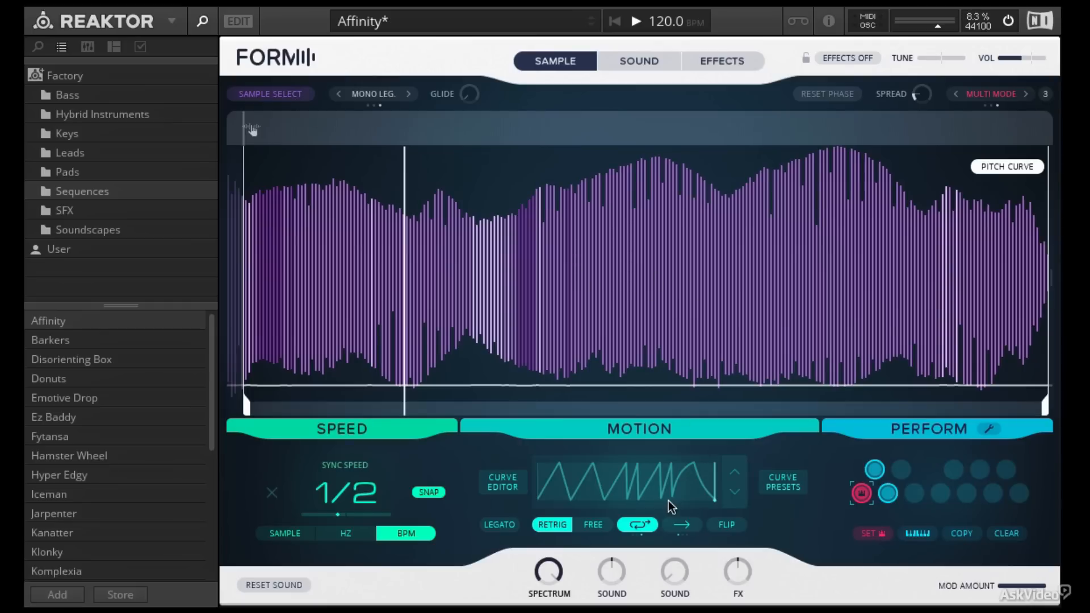
Step: Audition the preset's snapshot pads on the Sample and Sound pages
{"action": "left_click", "coordinate": [876, 470]}
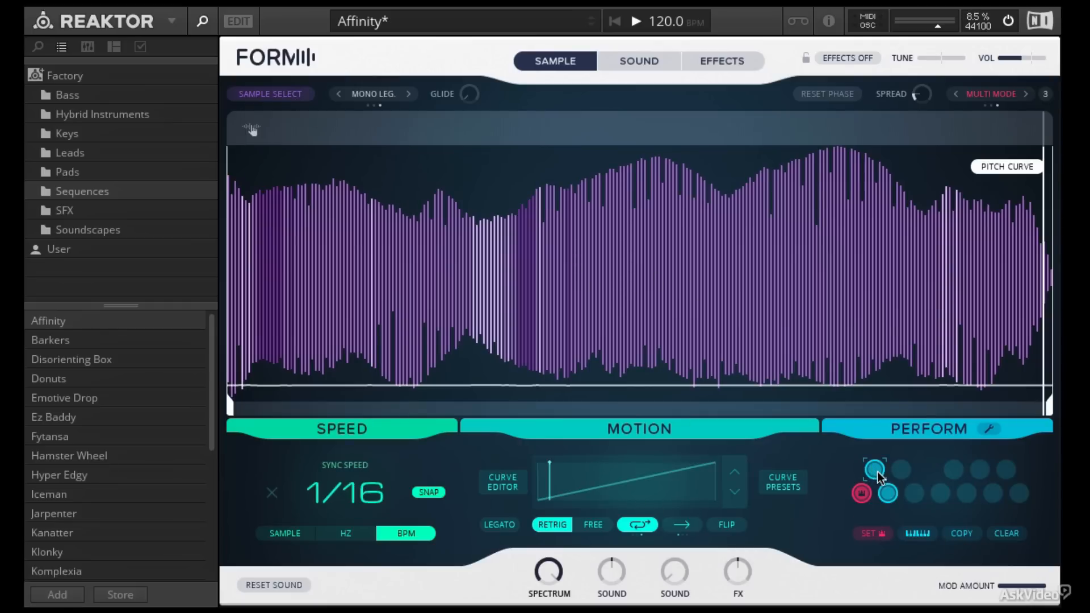
{"action": "left_click", "coordinate": [890, 492]}
{"action": "left_click", "coordinate": [876, 469]}
{"action": "left_click", "coordinate": [635, 62]}
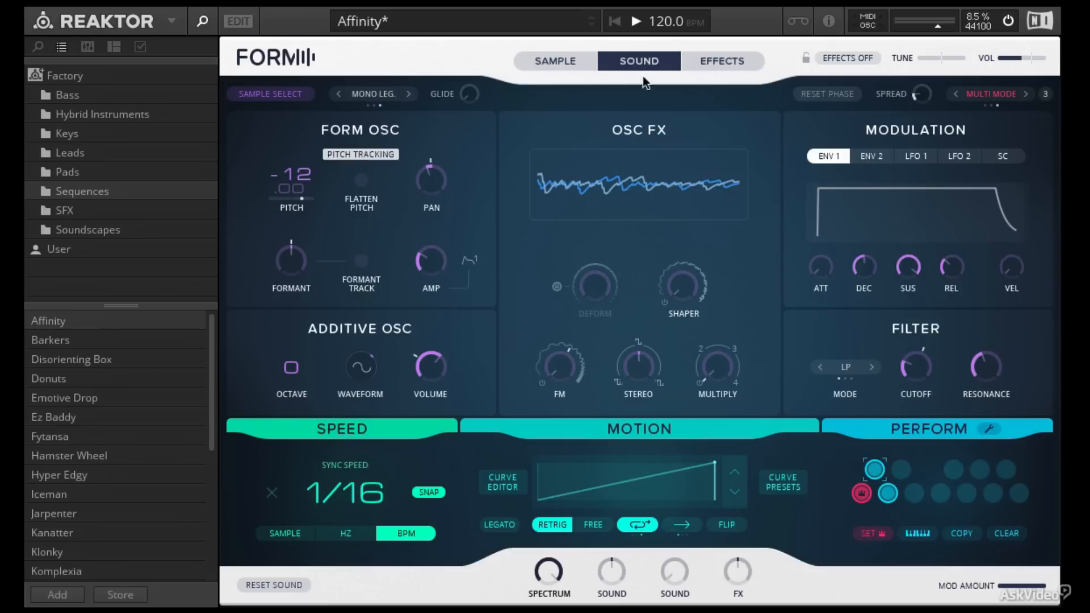
{"action": "left_click", "coordinate": [888, 493]}
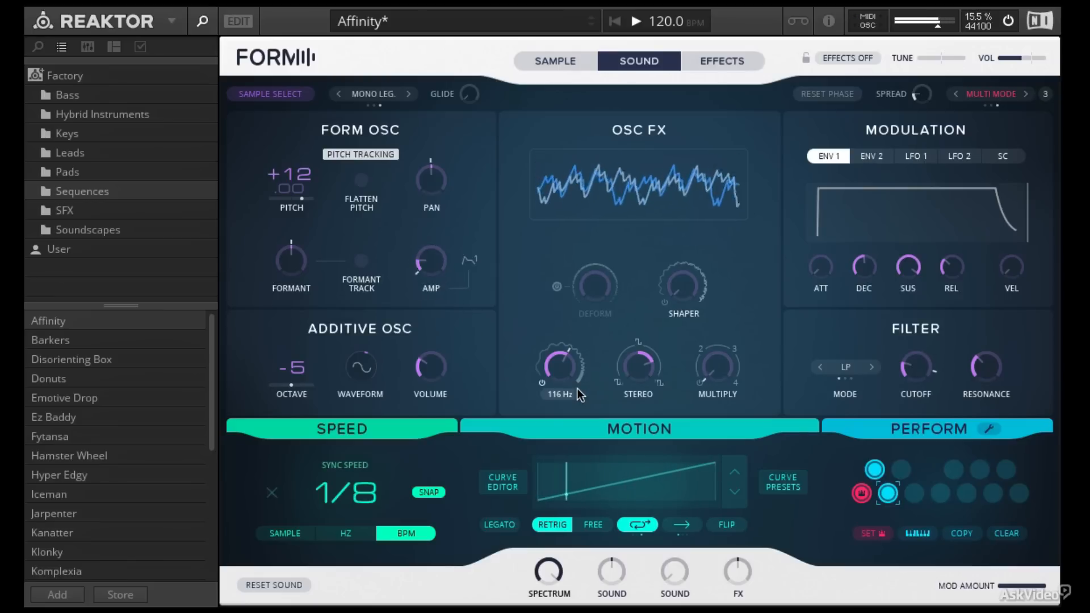
{"action": "left_click", "coordinate": [870, 470]}
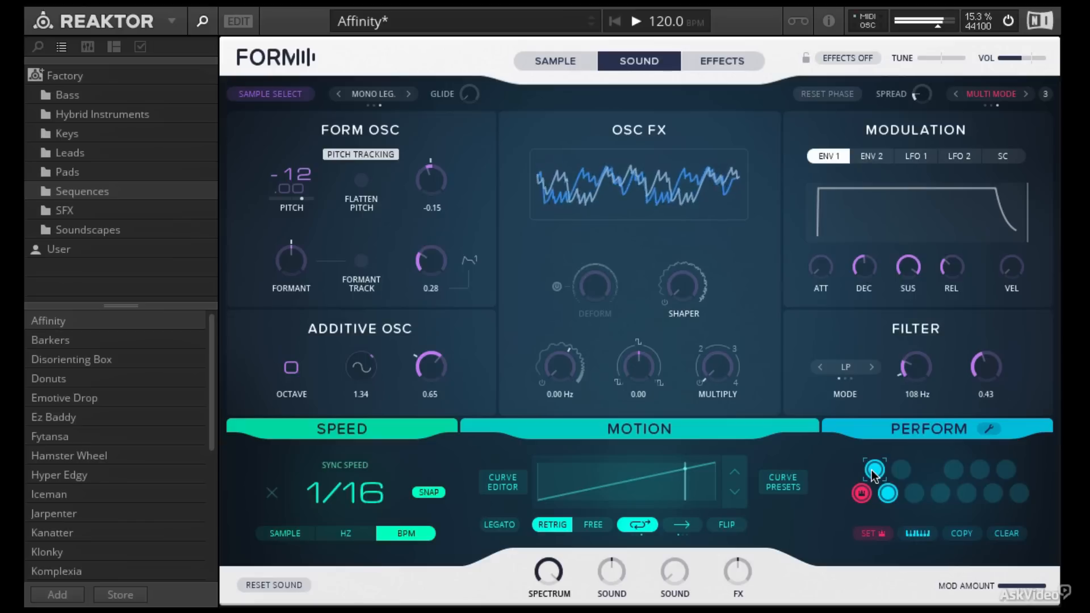
{"action": "left_click", "coordinate": [861, 493]}
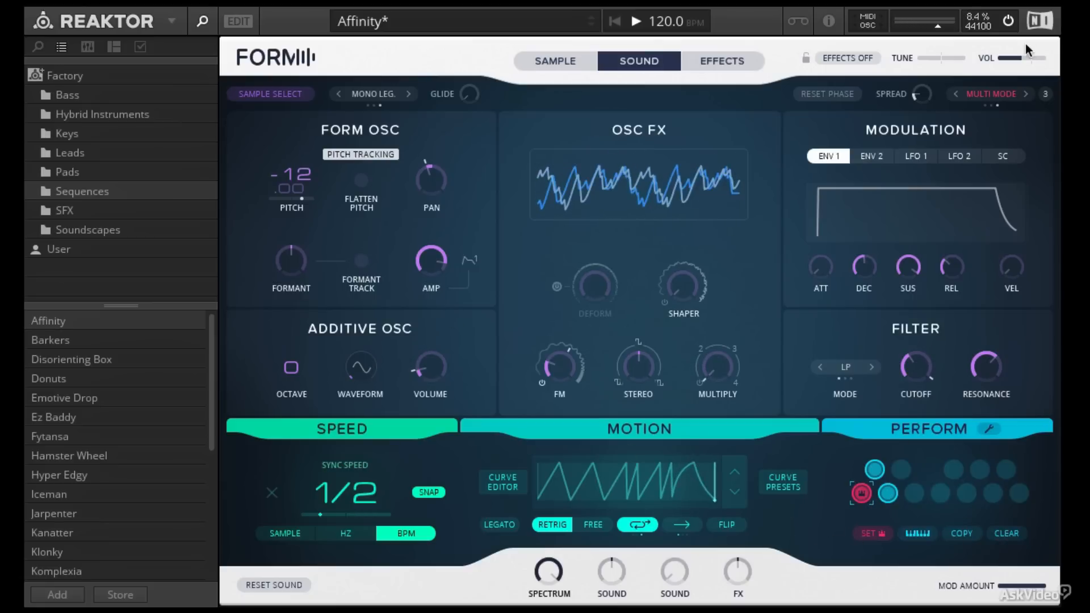
Step: Try the Unison and Single voice modes while auditioning snapshots, then return to Multi Mode
{"action": "left_click", "coordinate": [990, 94]}
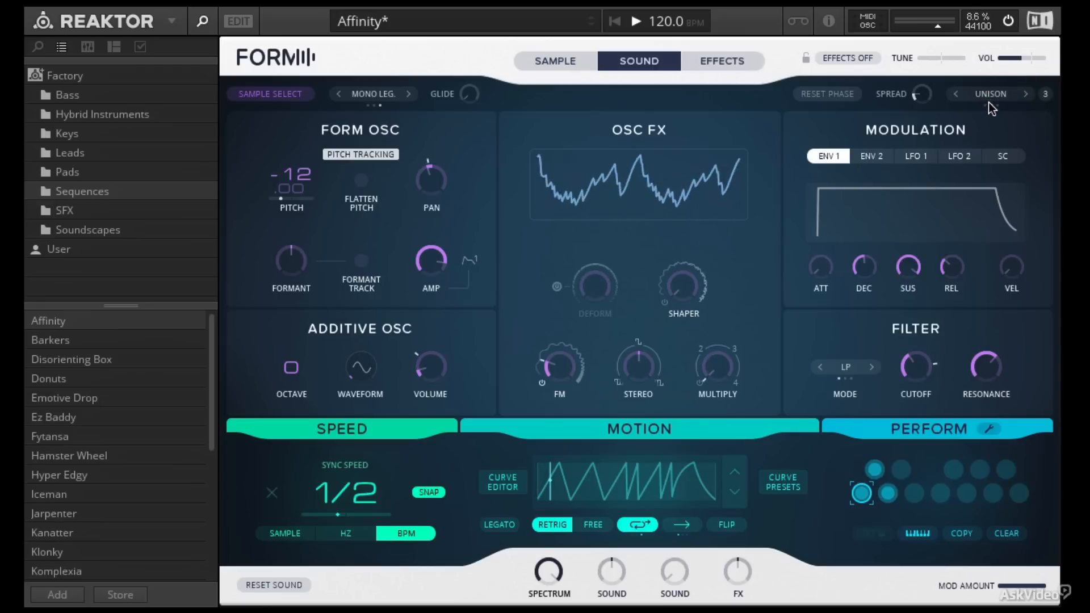
{"action": "left_click", "coordinate": [990, 96]}
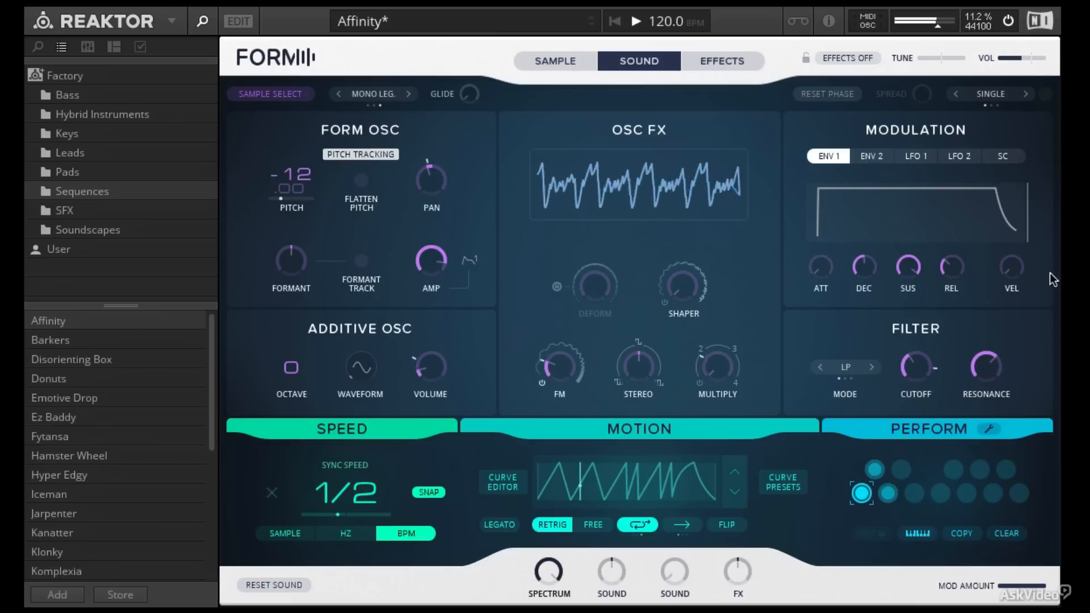
{"action": "left_click", "coordinate": [875, 470]}
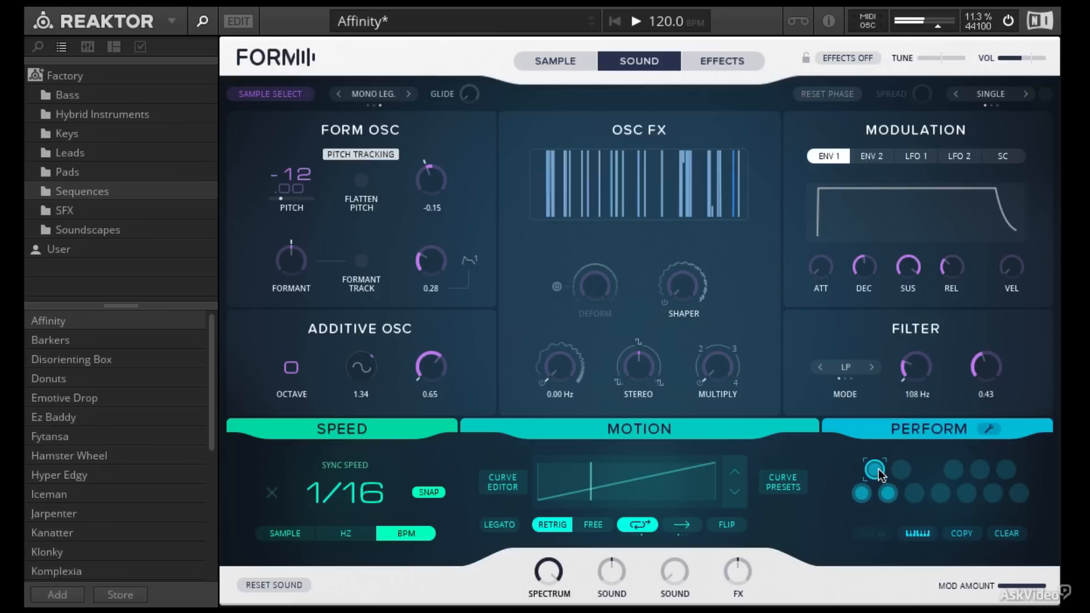
{"action": "left_click", "coordinate": [891, 499]}
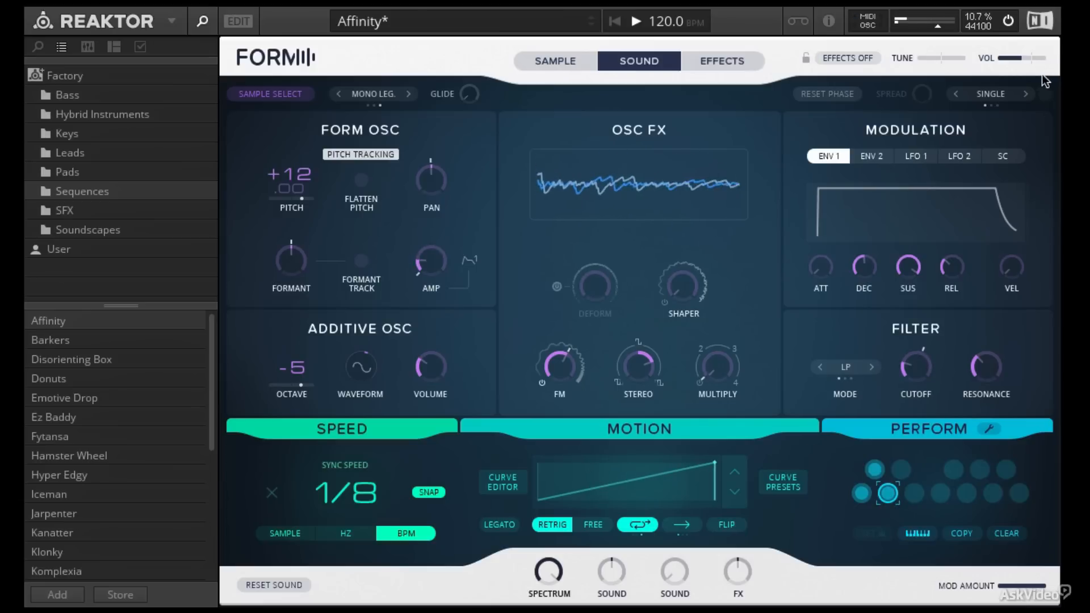
{"action": "left_click", "coordinate": [1025, 93]}
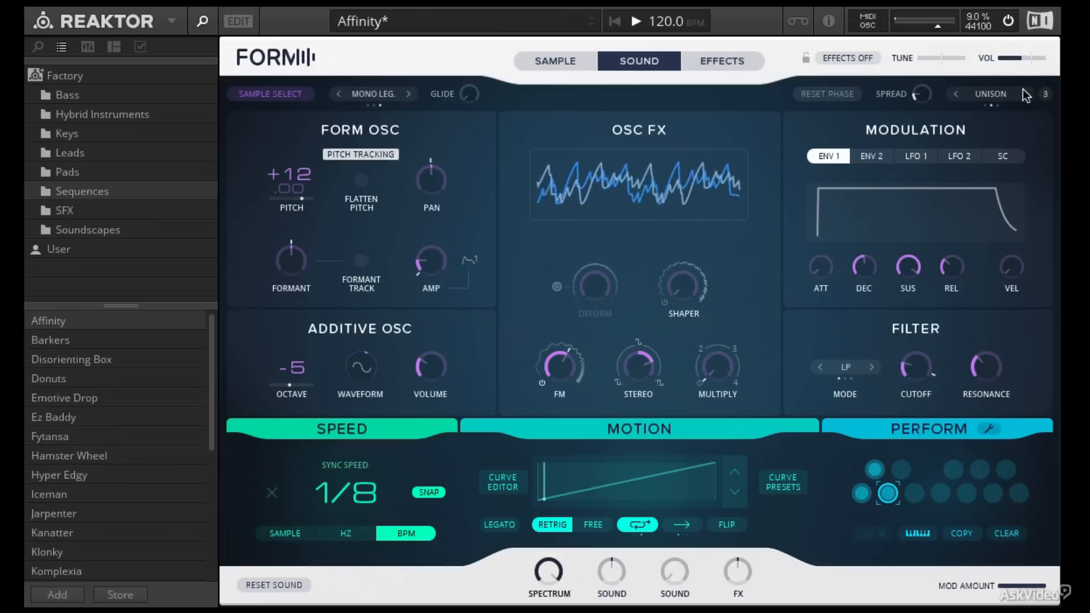
Step: Store the current sound into the lower-left snapshot pad using Set
{"action": "left_click", "coordinate": [863, 495]}
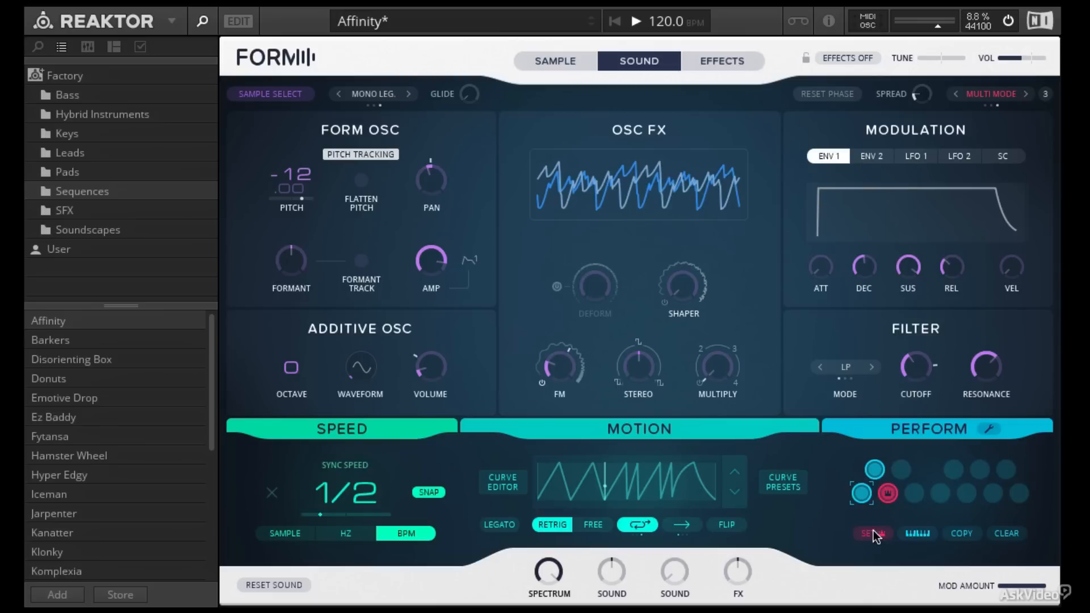
{"action": "left_click", "coordinate": [878, 535]}
{"action": "left_click", "coordinate": [862, 491]}
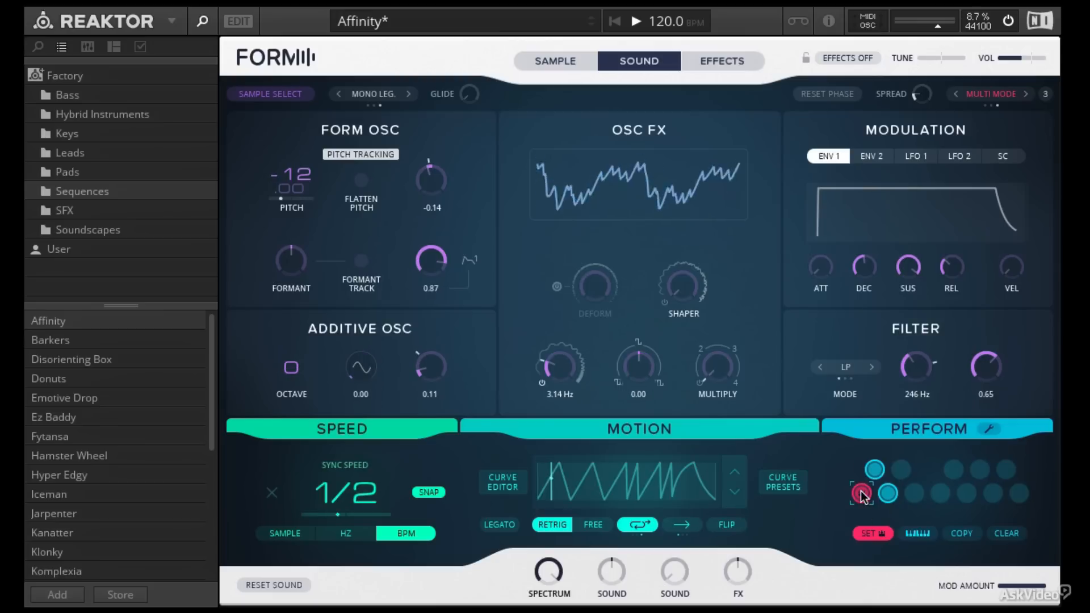
{"action": "left_click", "coordinate": [870, 533]}
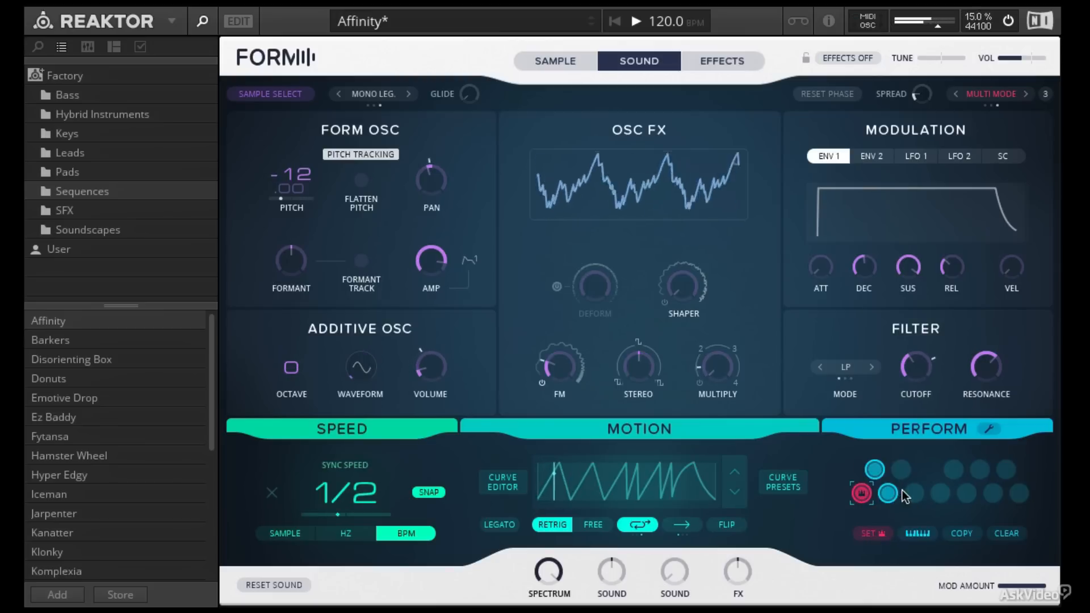
Step: Store the current sound into the fourth pad of the lower snapshot row using Set
{"action": "left_click", "coordinate": [877, 535]}
{"action": "left_click", "coordinate": [944, 495]}
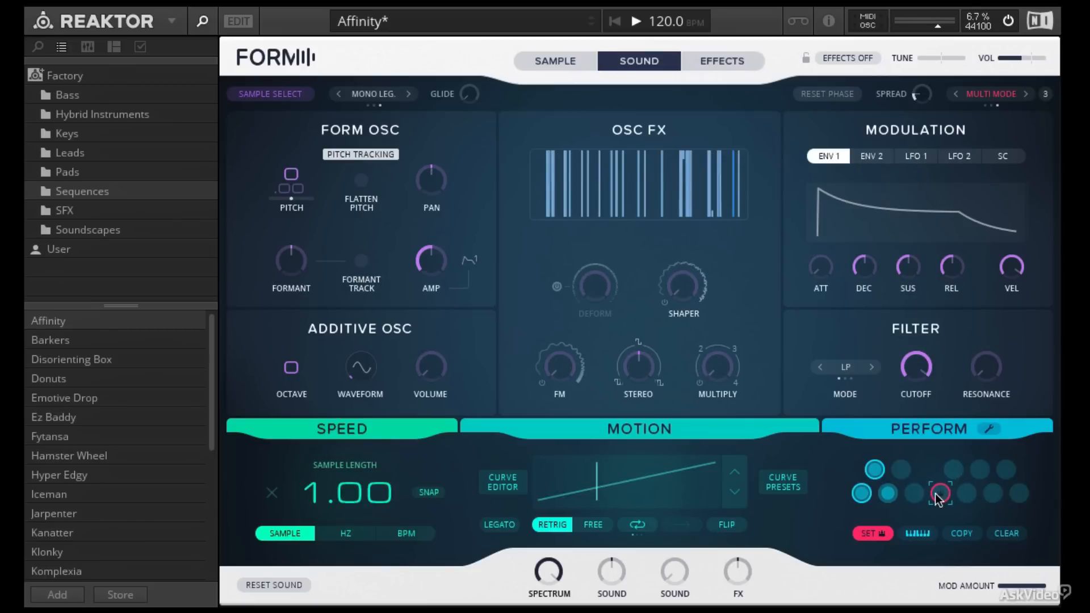
Step: Open the Perform settings to examine the control octave and MIDI channel, close them, and select the fourth lower-row snapshot pad
{"action": "left_click", "coordinate": [986, 429]}
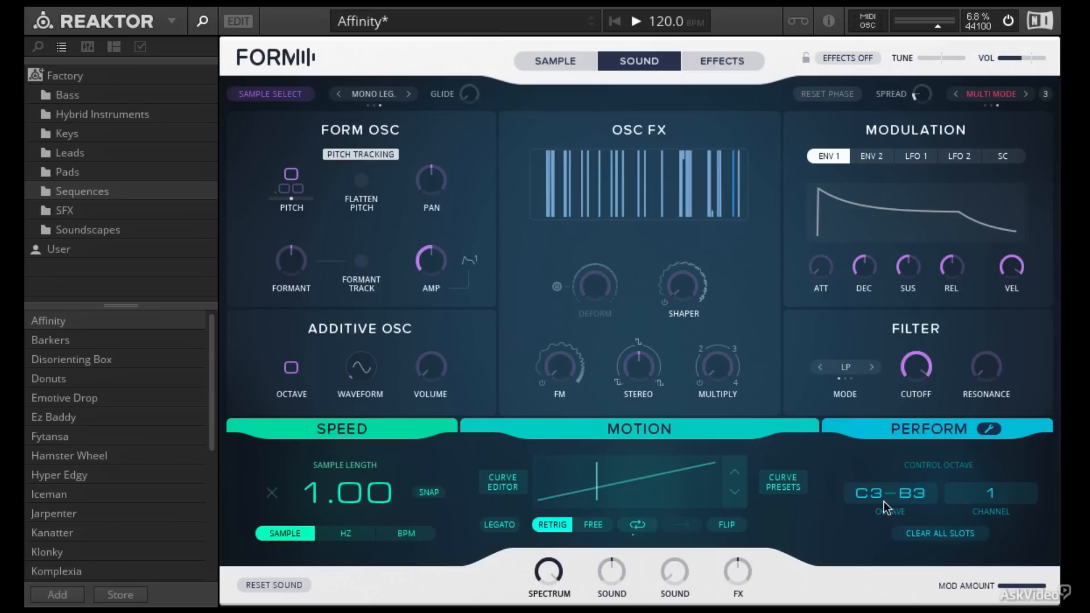
{"action": "left_click", "coordinate": [989, 430]}
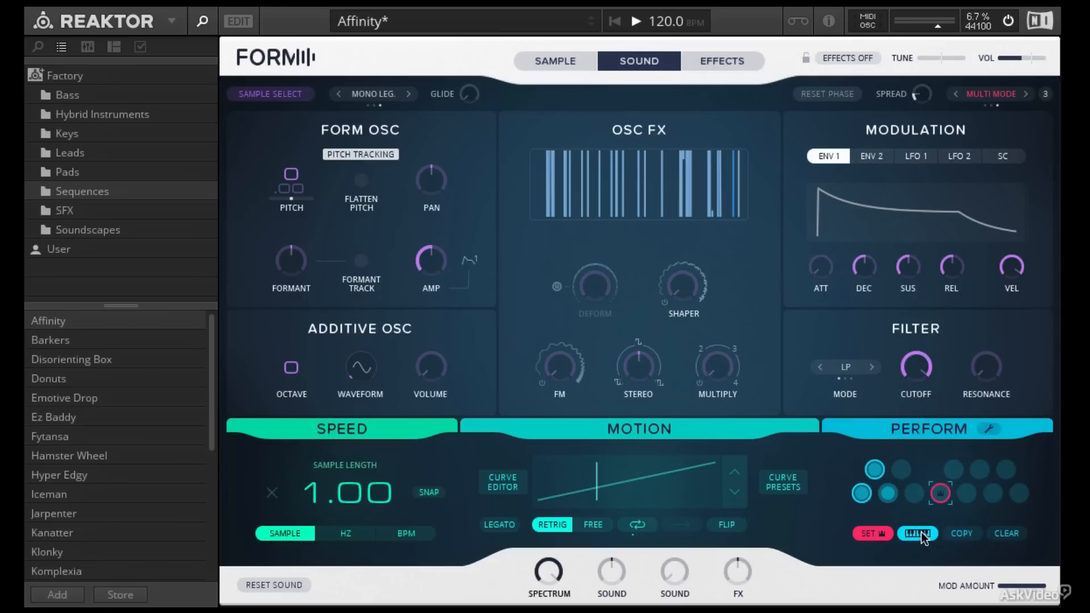
{"action": "left_click", "coordinate": [988, 429]}
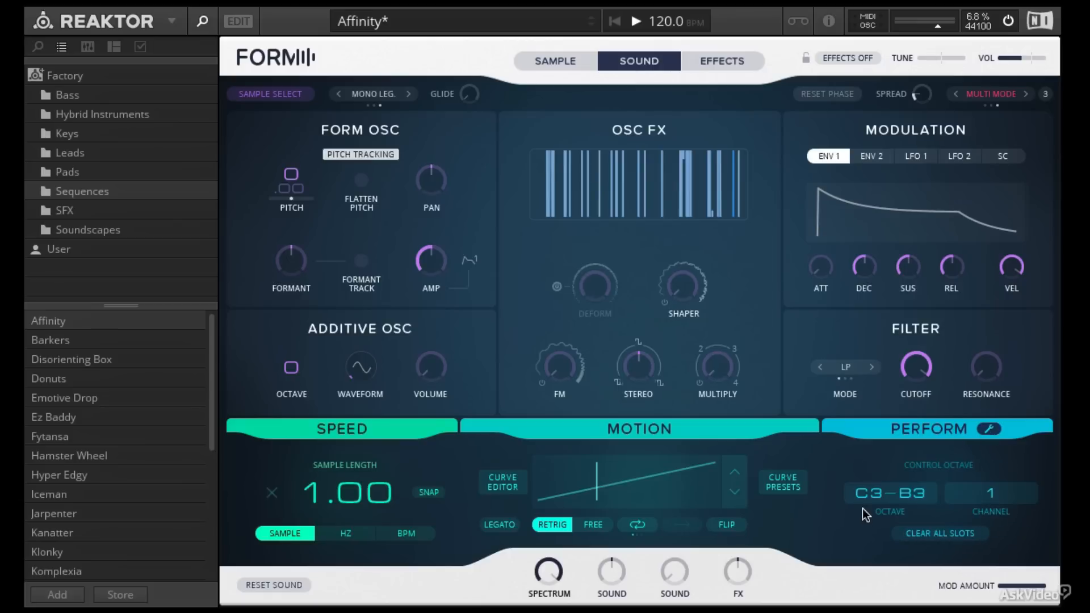
{"action": "left_click_drag", "start_coordinate": [879, 574], "coordinate": [880, 599]}
{"action": "left_click", "coordinate": [991, 430]}
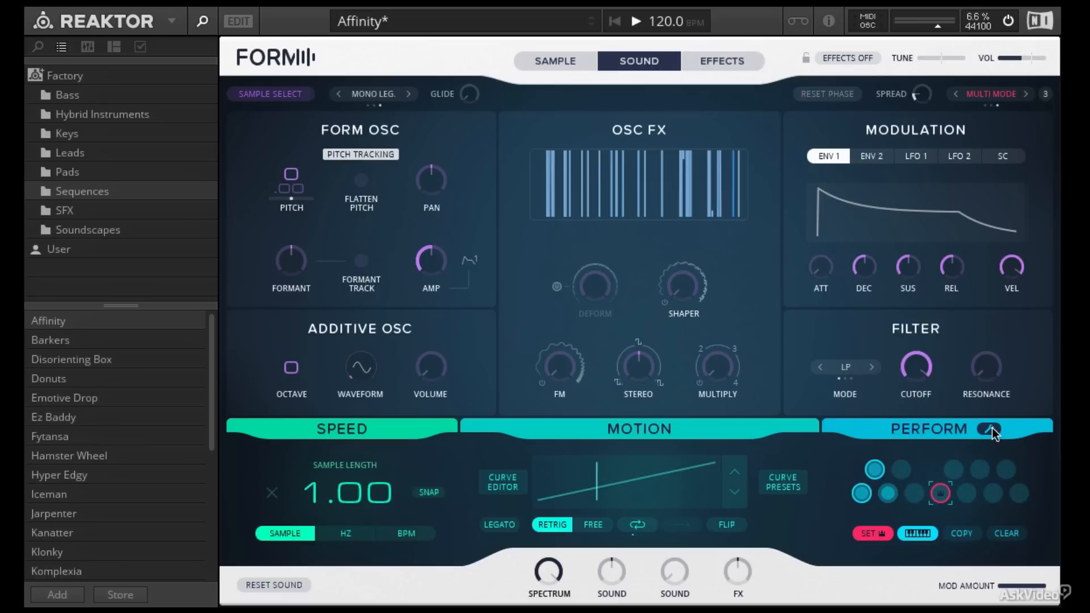
{"action": "left_click", "coordinate": [941, 493]}
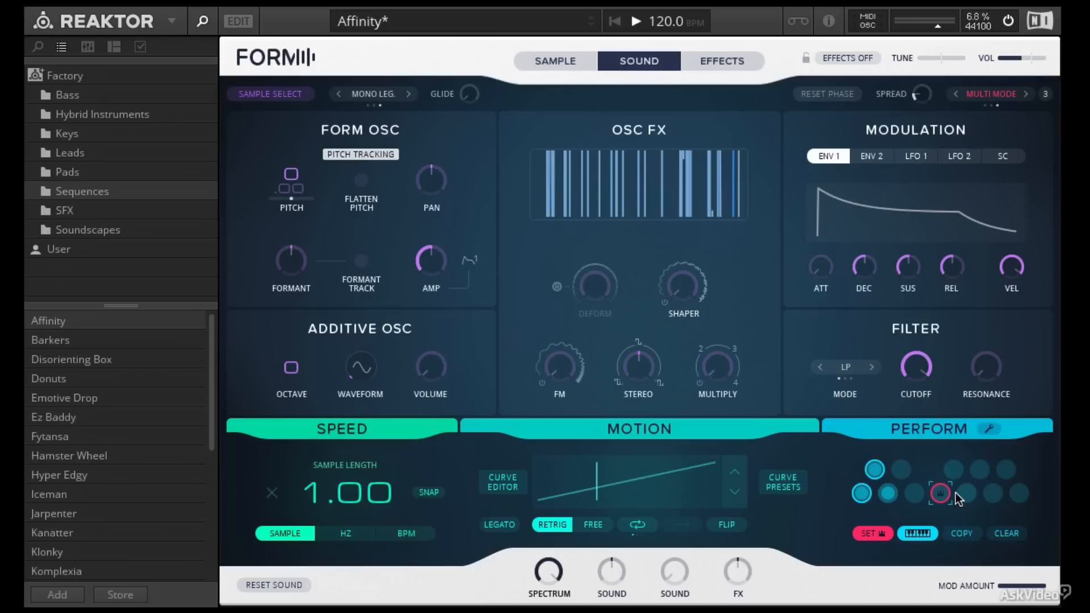